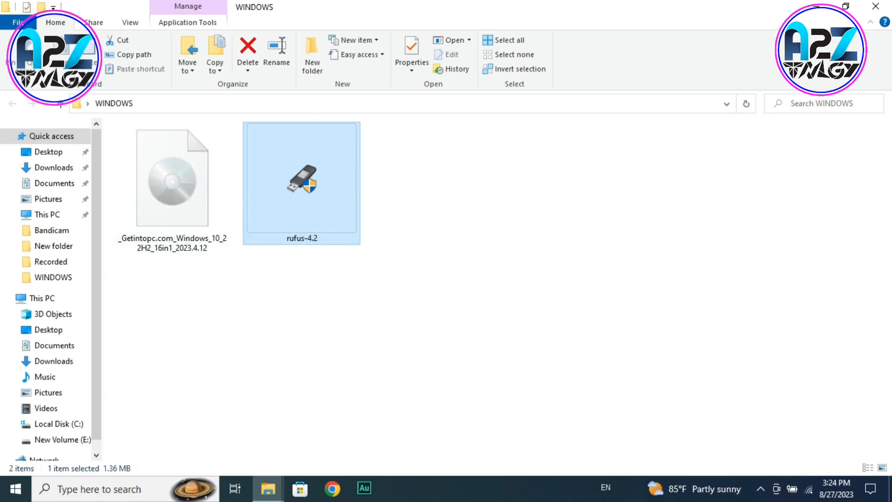
Switch to Chrome, search Google for rufus and open the official rufus.ie website.
click(338, 493)
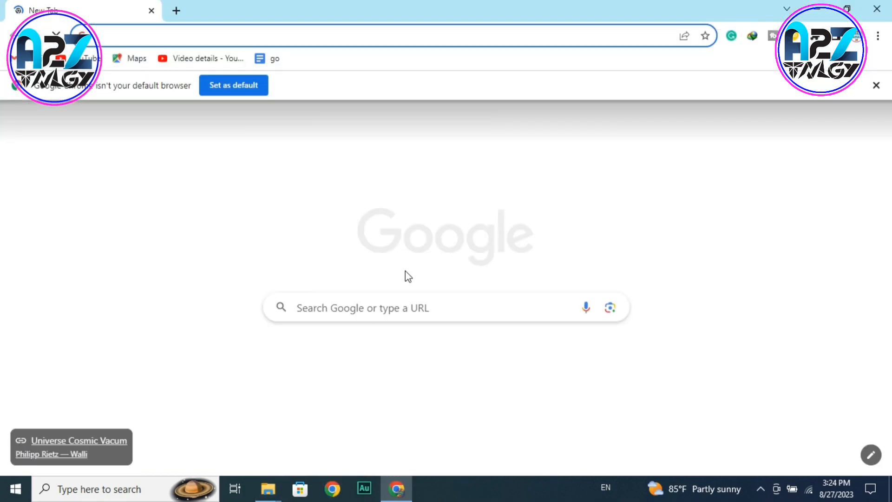
click(344, 308)
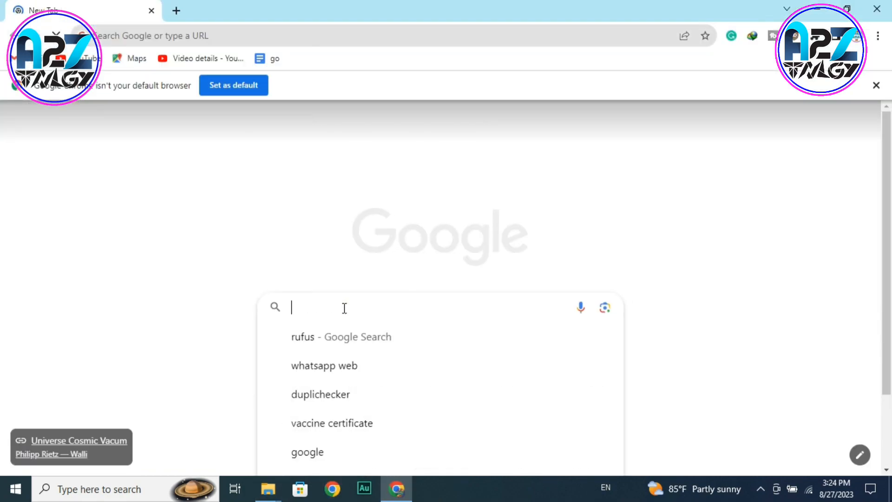
click(307, 336)
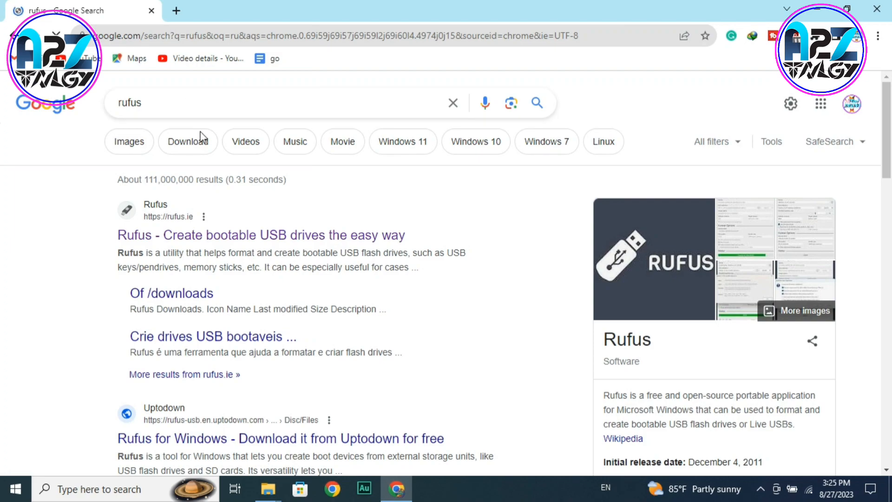
click(284, 238)
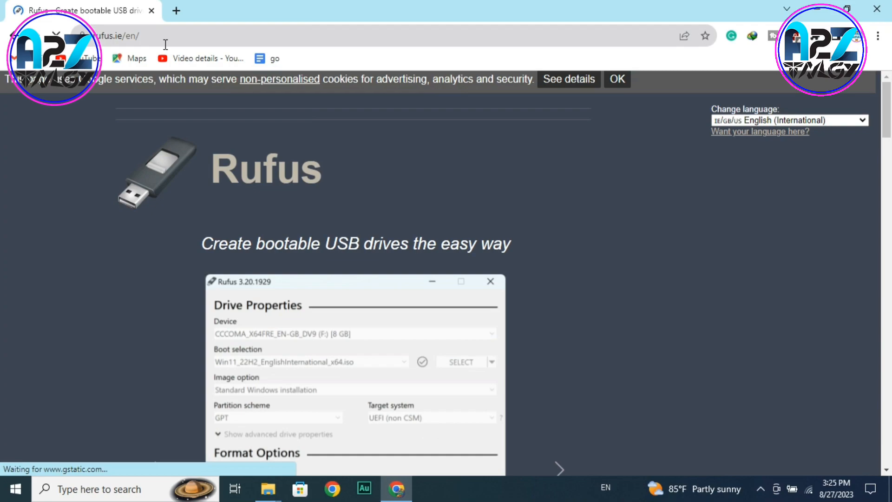
Look through the Rufus page from the latest releases to the Rufus 4.2 link under Source Code, and close the browser.
scroll(611, 298, down, 15)
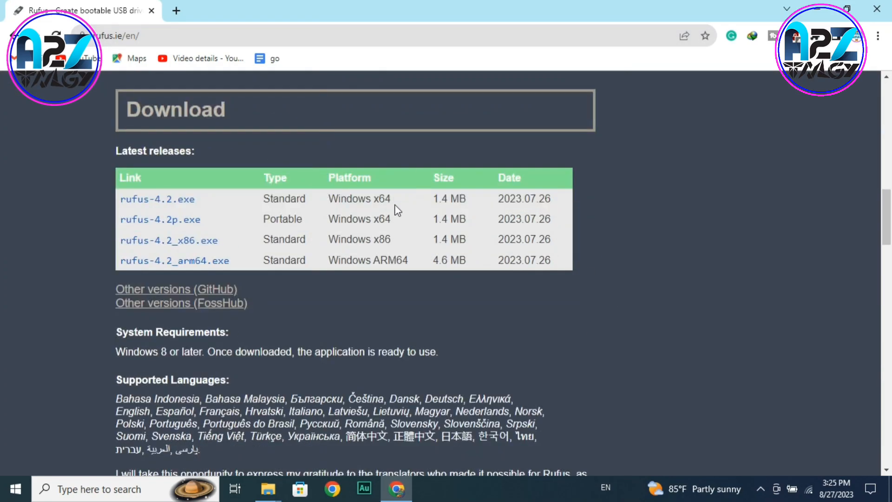
scroll(299, 269, down, 5)
scroll(267, 272, down, 3)
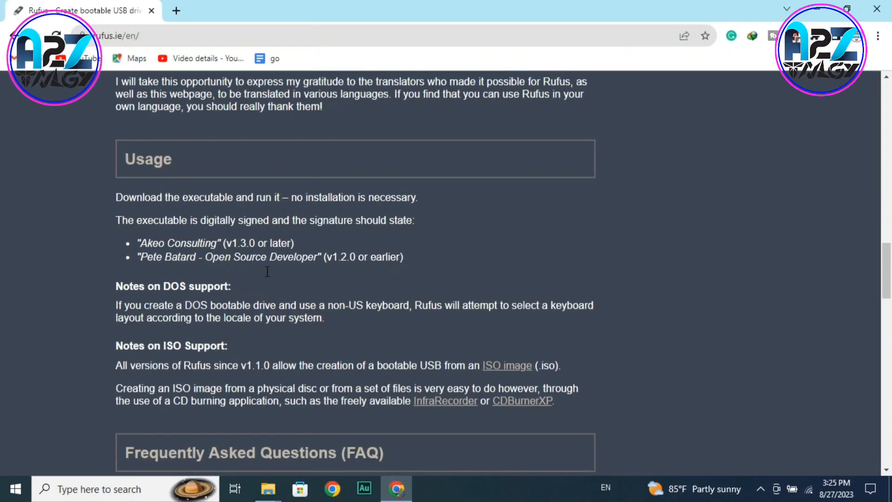
scroll(233, 265, down, 8)
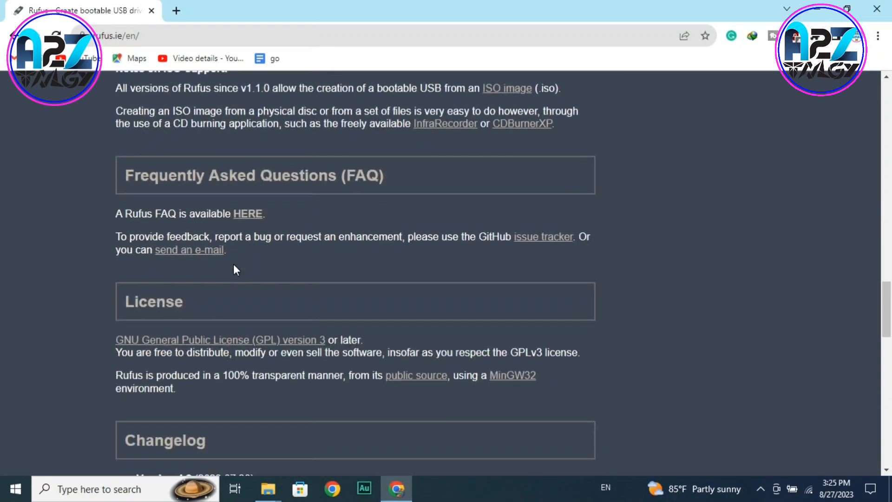
scroll(233, 269, down, 3)
scroll(213, 233, down, 4)
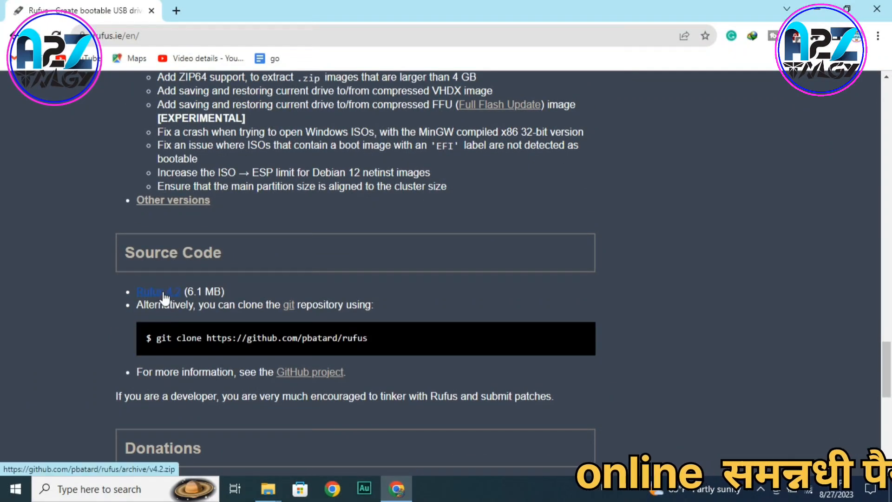
click(156, 294)
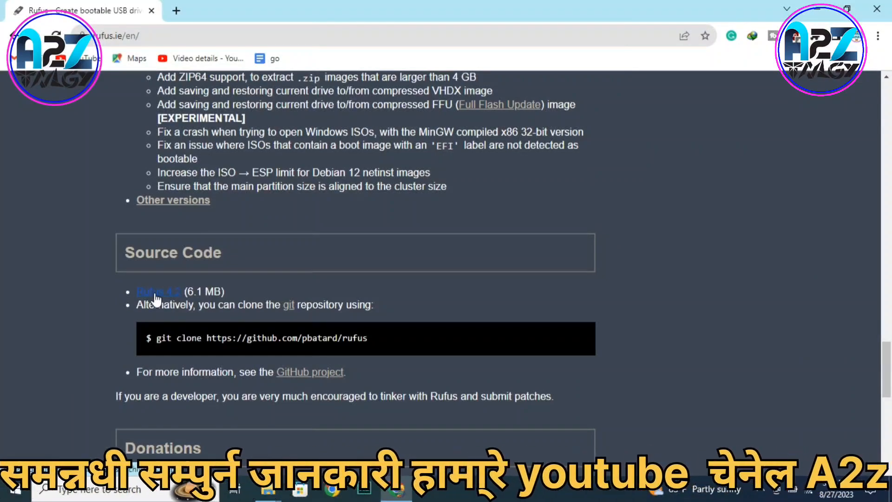
click(884, 10)
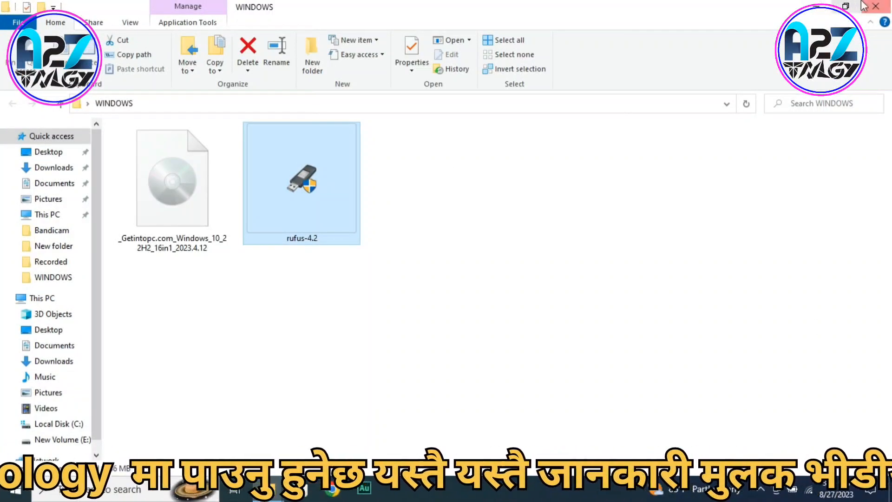
Quick-format the USB drive F: from This PC as NTFS with a 4096-byte allocation unit size.
click(819, 10)
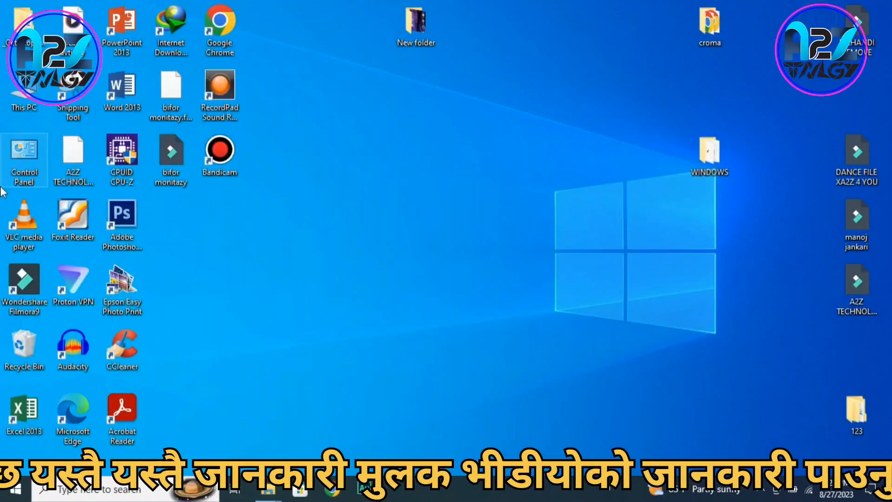
double_click(26, 77)
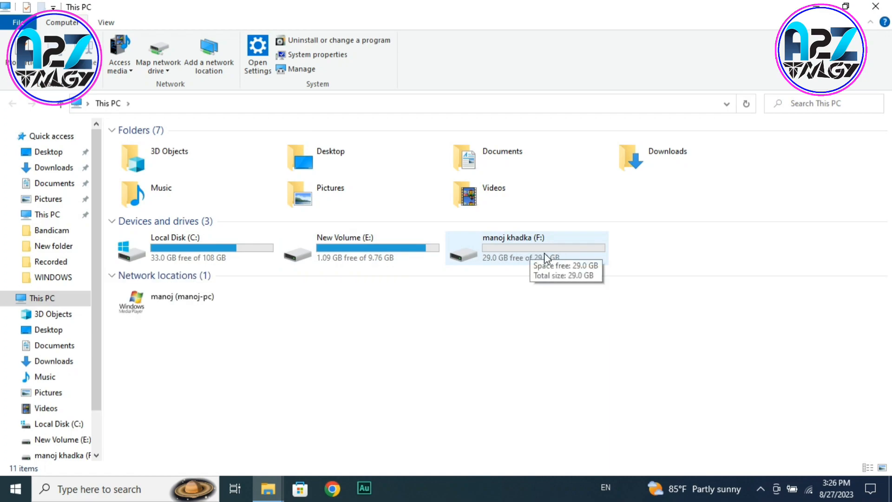
right_click(506, 245)
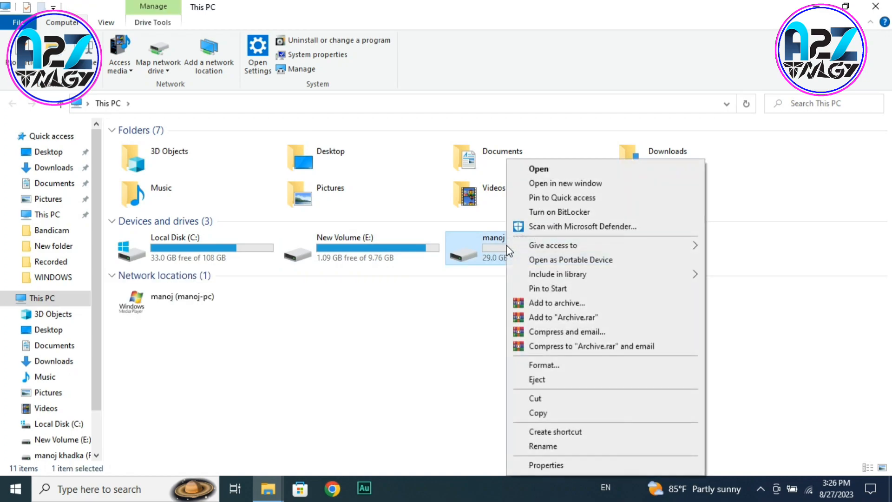
click(545, 366)
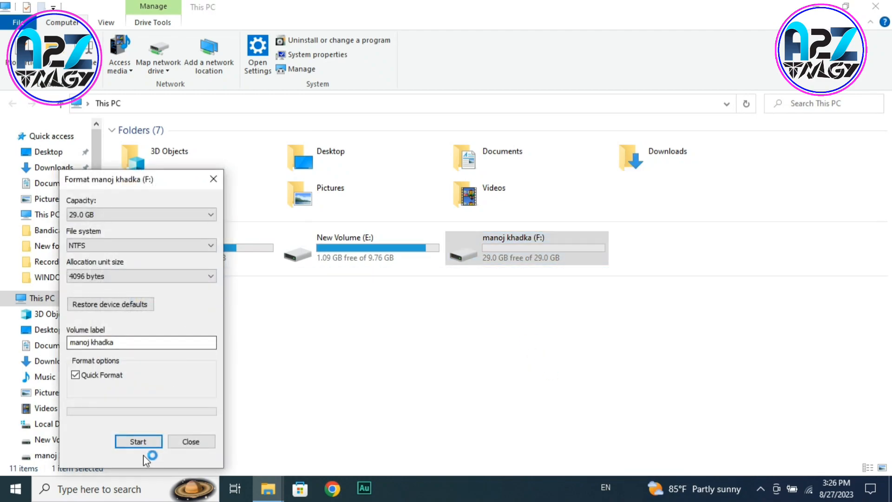
click(138, 441)
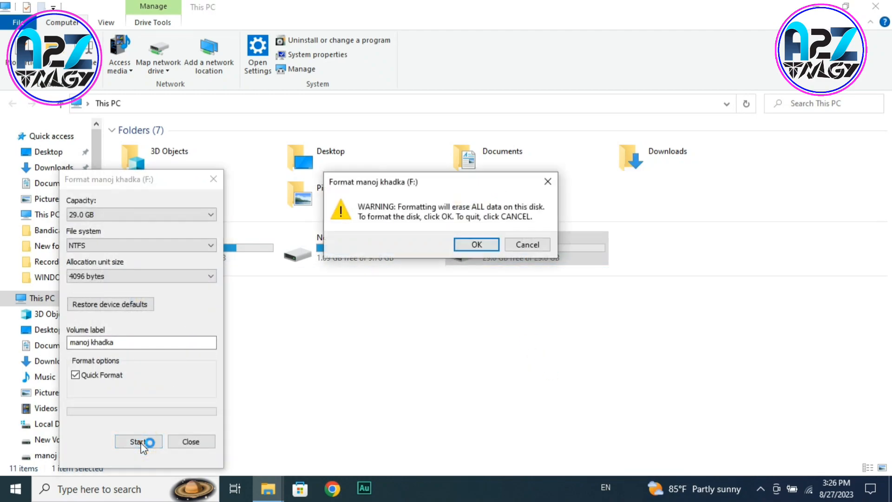
click(492, 246)
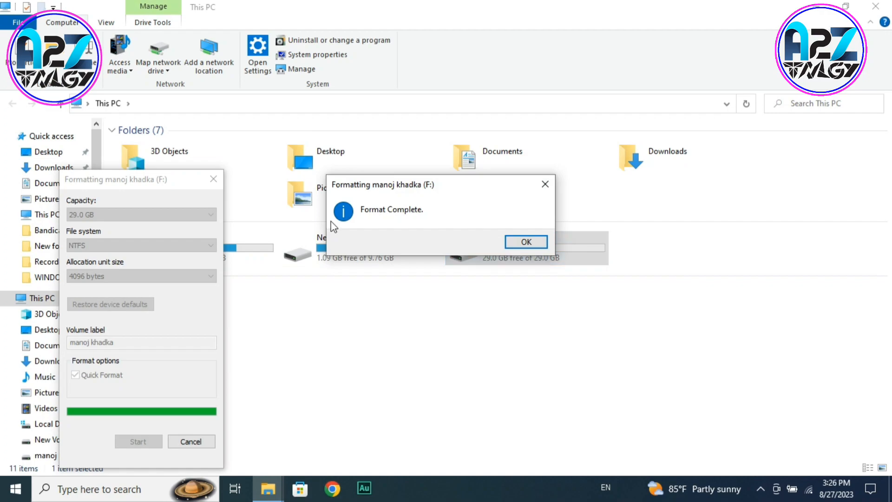
click(534, 248)
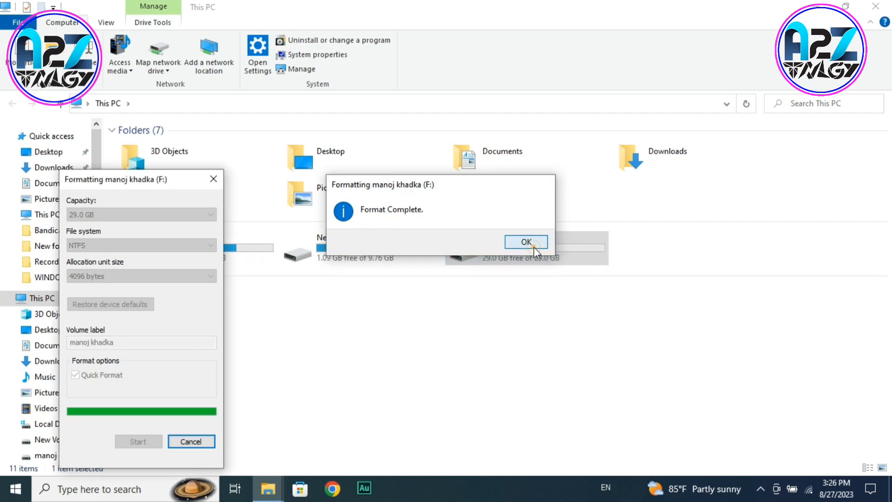
click(207, 441)
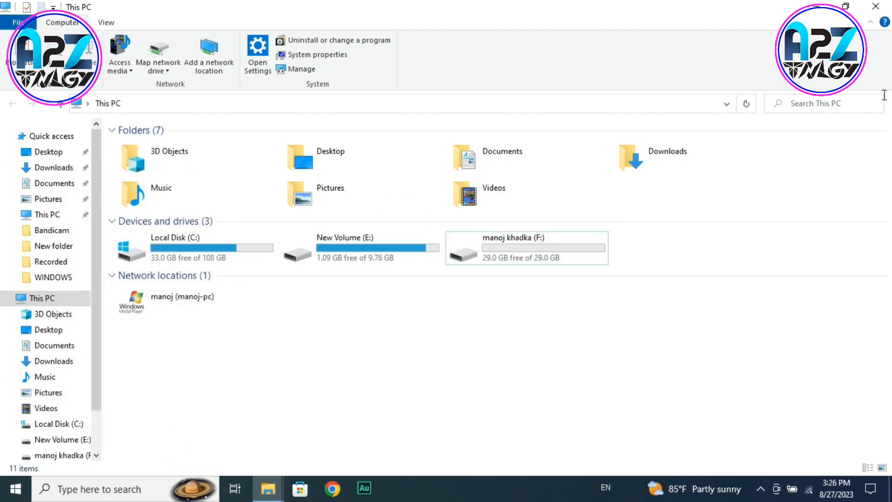
click(875, 6)
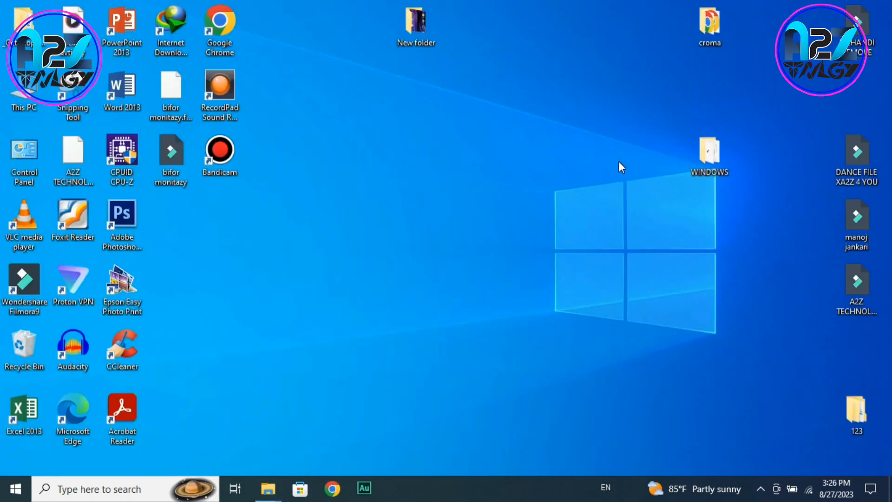
Run rufus-4.2 as administrator from the WINDOWS folder on the desktop.
double_click(710, 153)
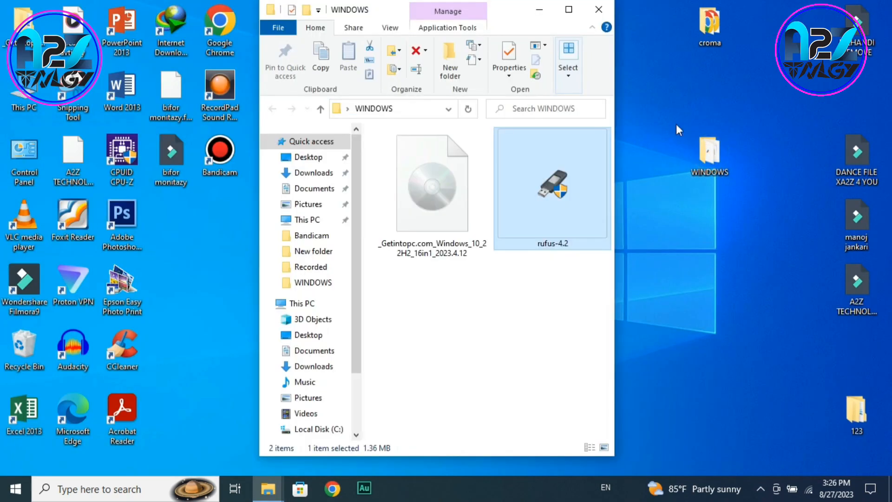
double_click(573, 15)
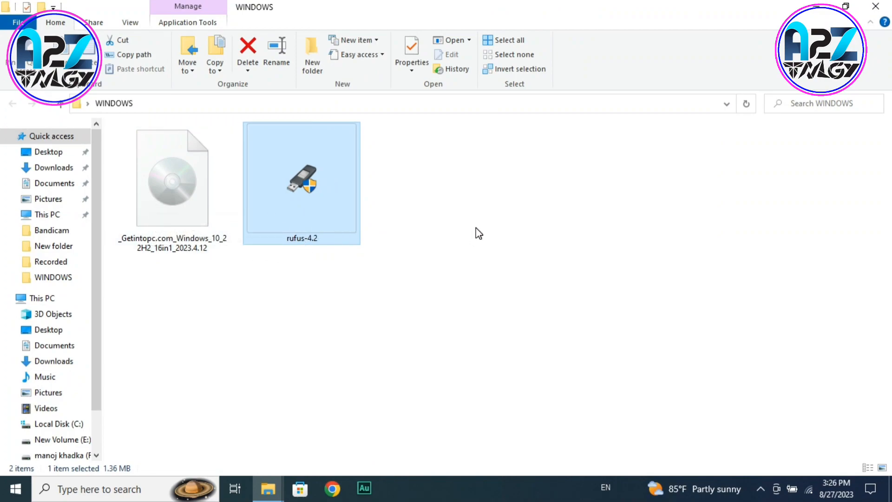
right_click(297, 175)
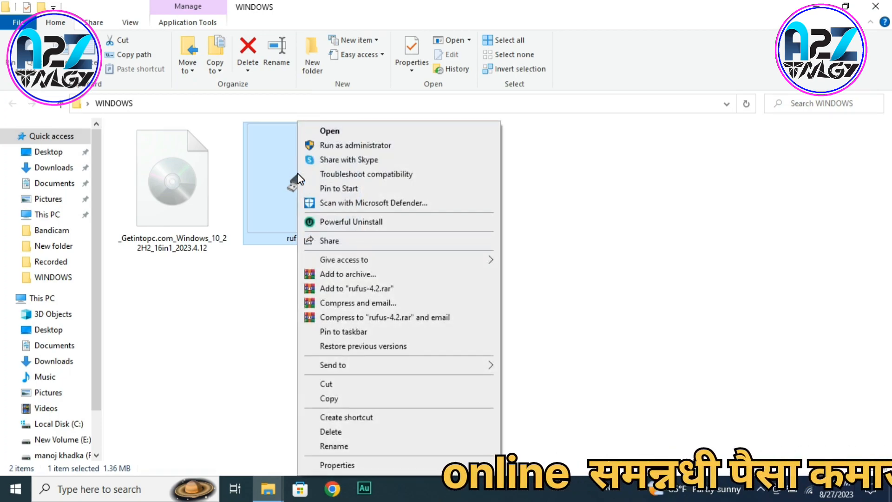
click(367, 144)
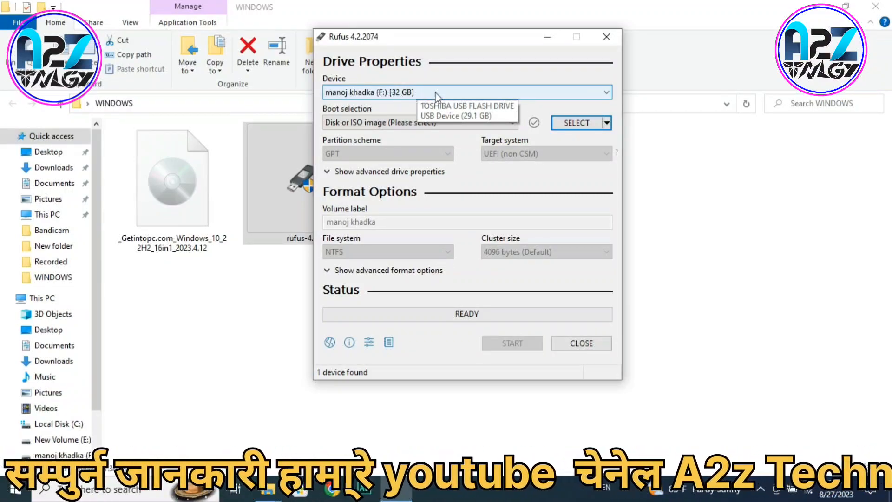
Load the disc image _Getintopc.com_Windows_10_22H2_16in1_2023.4.12 from the desktop's WINDOWS folder as the Rufus boot selection.
click(572, 125)
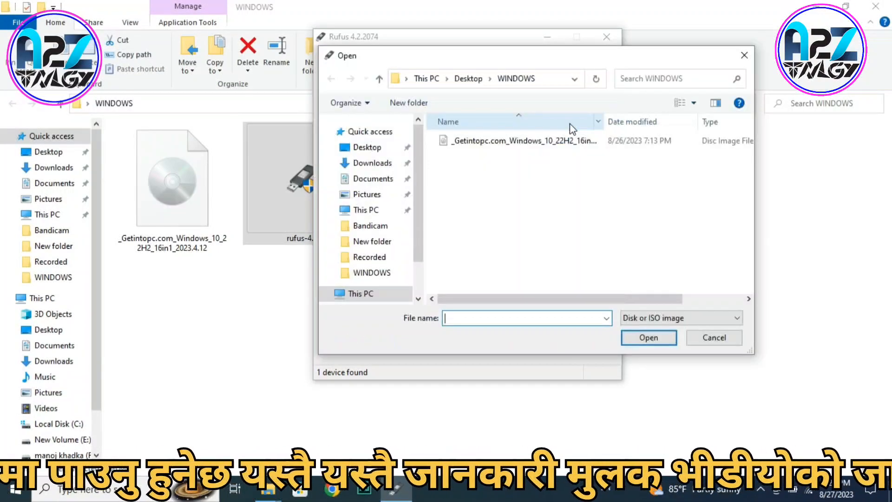
drag(416, 223, 413, 138)
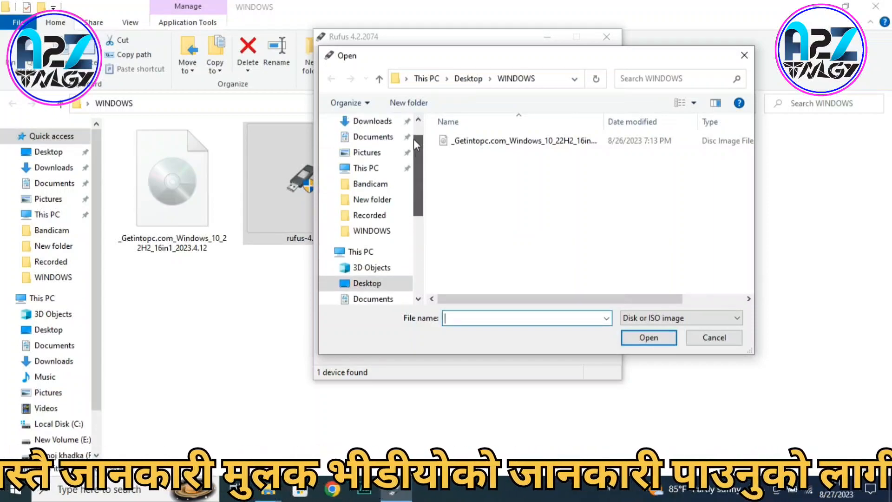
scroll(413, 132, down, 1)
click(370, 221)
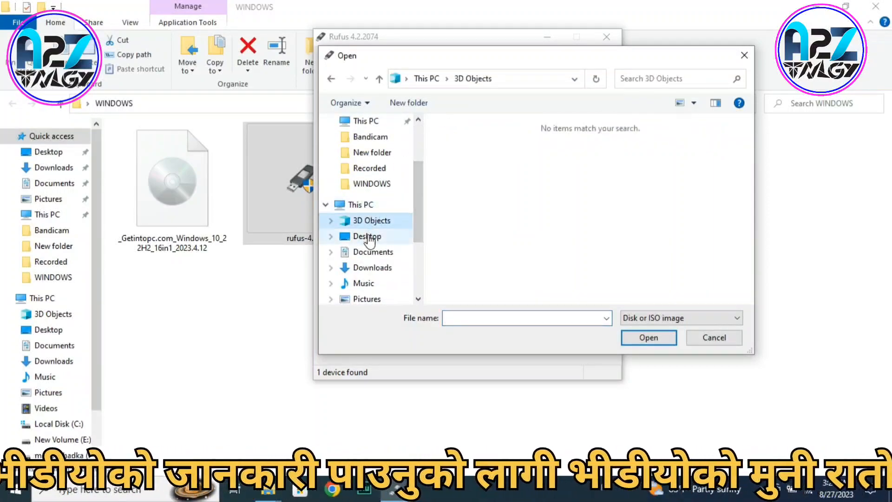
click(368, 237)
click(673, 138)
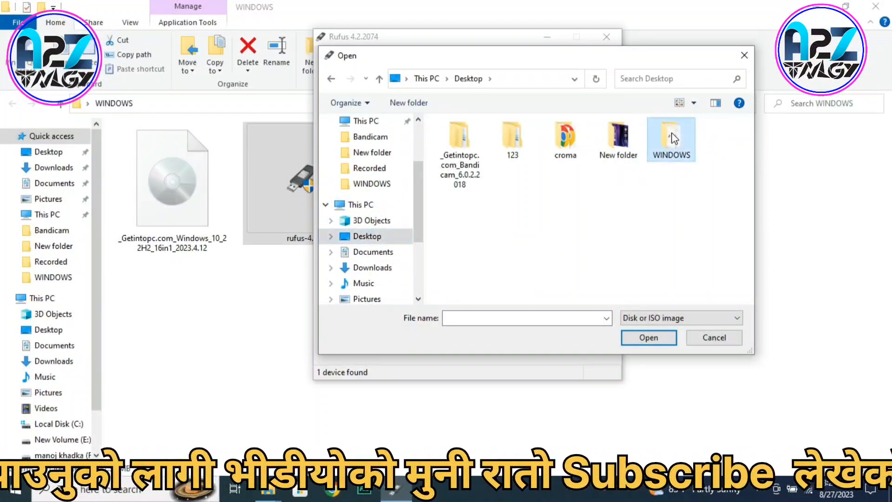
double_click(673, 139)
double_click(474, 142)
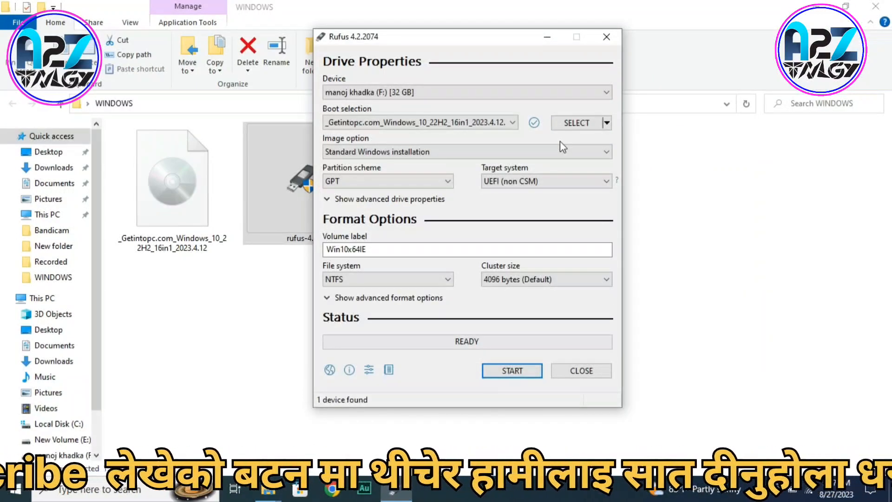
Check the available partition schemes for the USB drive, keeping GPT selected.
click(391, 180)
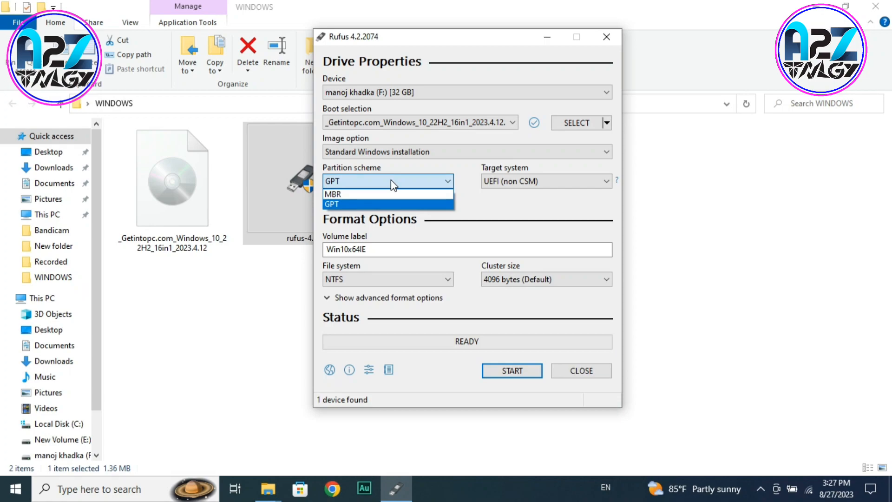
click(391, 180)
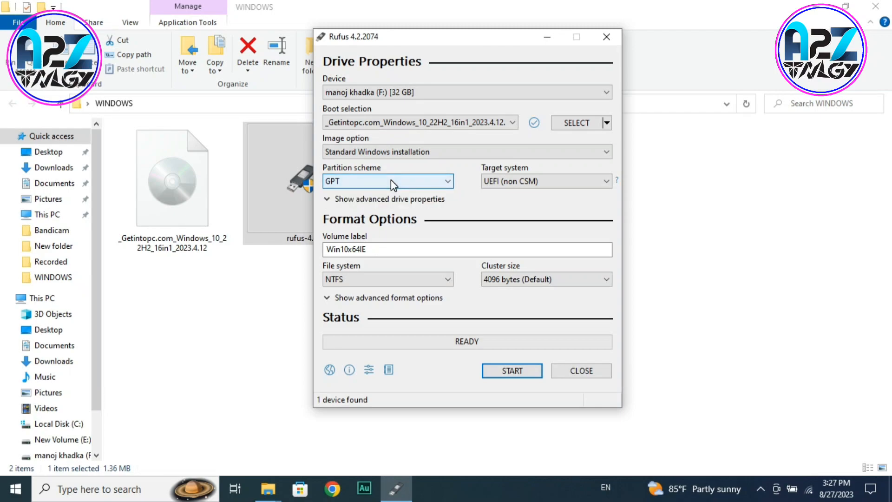
click(391, 180)
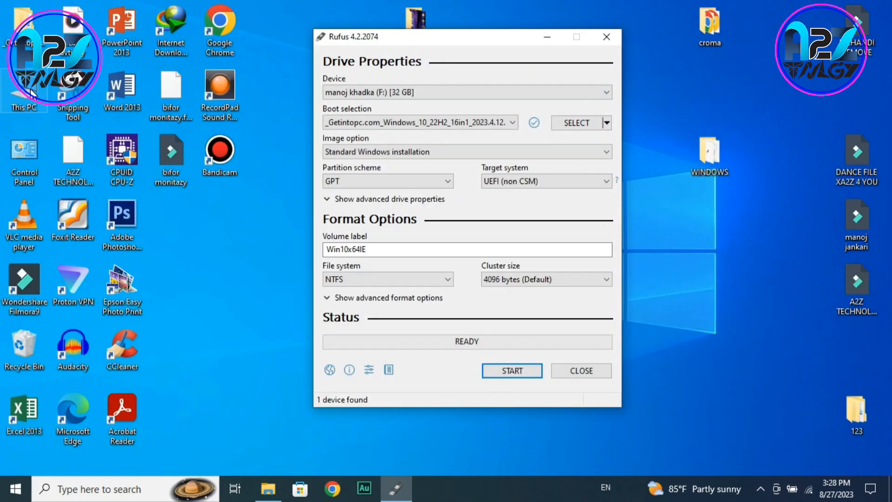
Look up the partition style of Disk 0 in its volume properties in Computer Management's Disk Management.
right_click(30, 83)
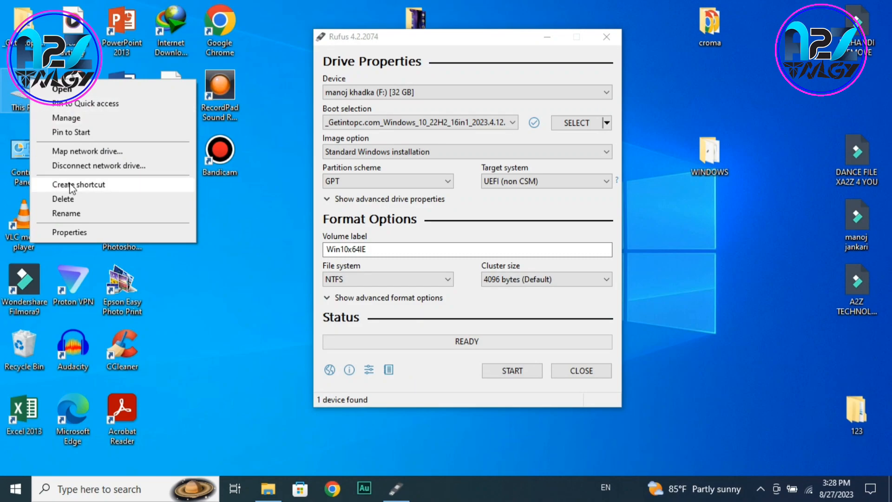
click(61, 116)
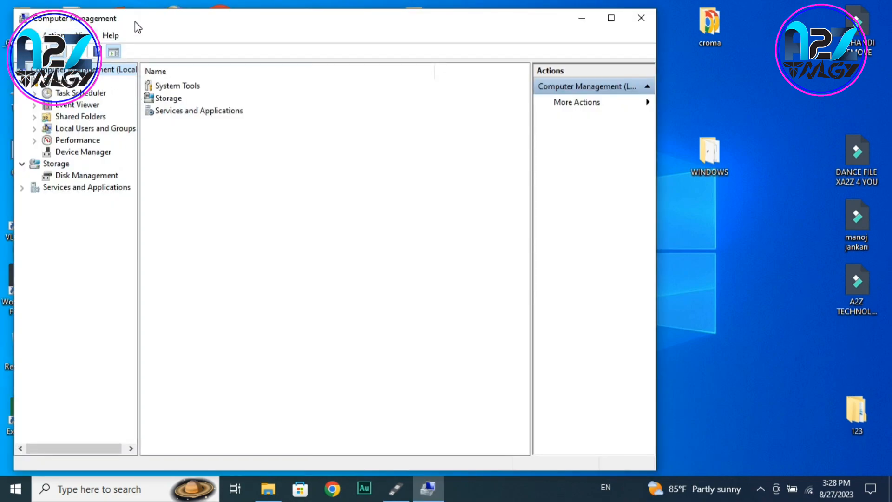
click(101, 179)
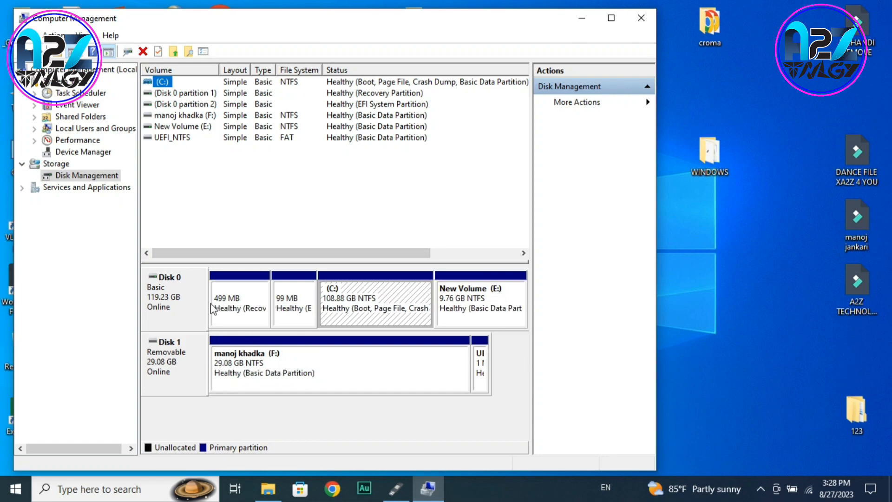
right_click(195, 301)
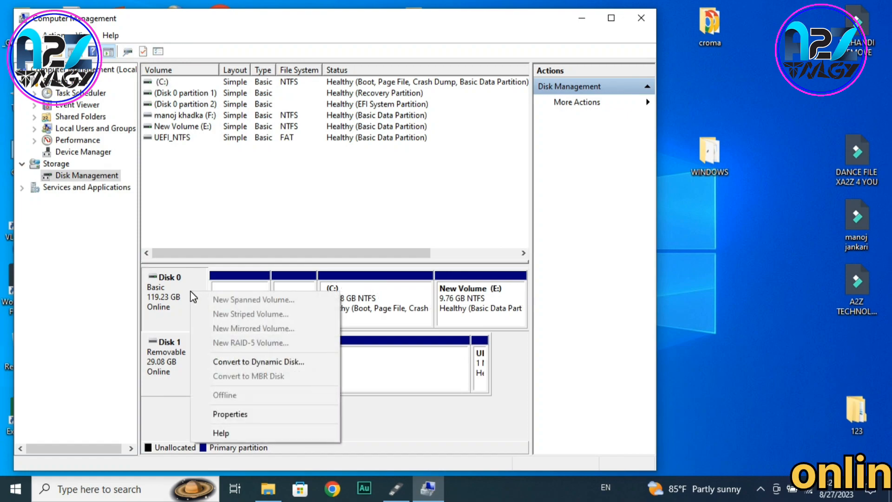
click(228, 417)
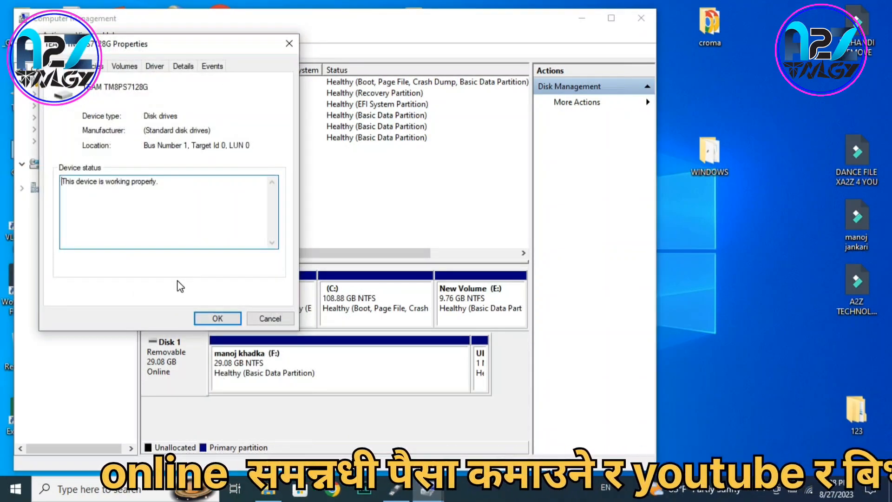
click(125, 69)
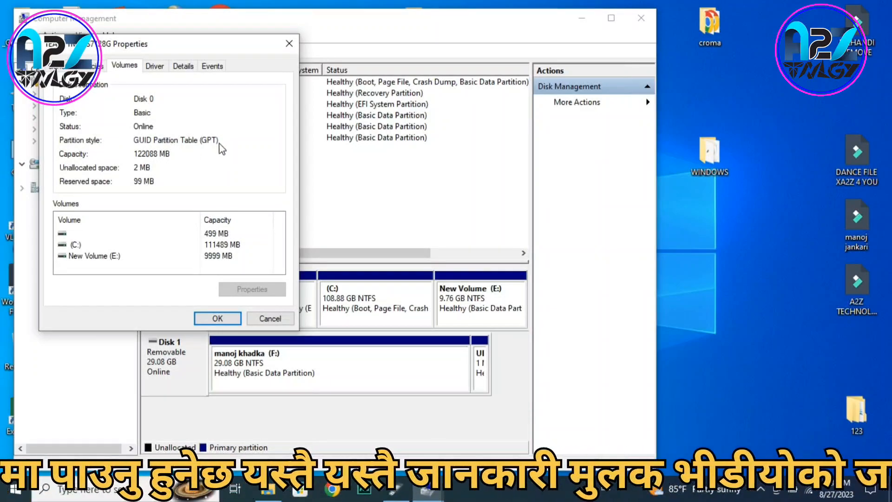
click(289, 43)
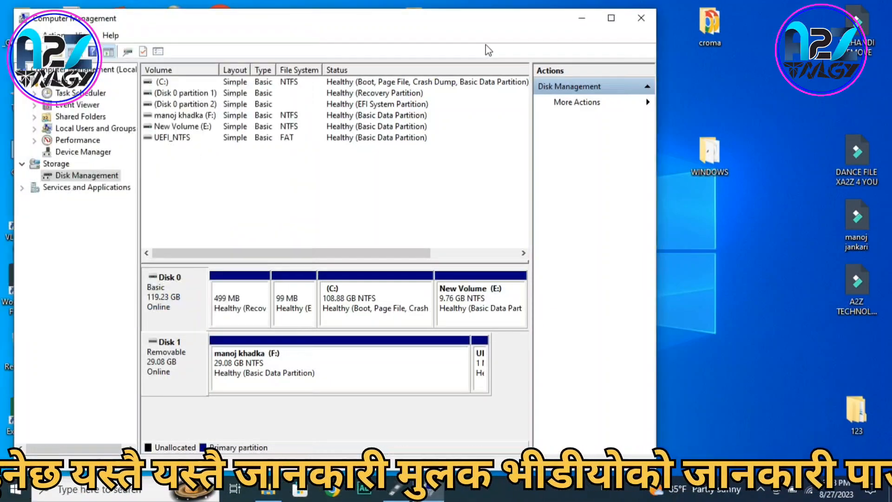
click(640, 18)
Select the GPT partition scheme and write the bootable USB with a local account, matching regional options, and data collection and BitLocker encryption disabled.
click(374, 184)
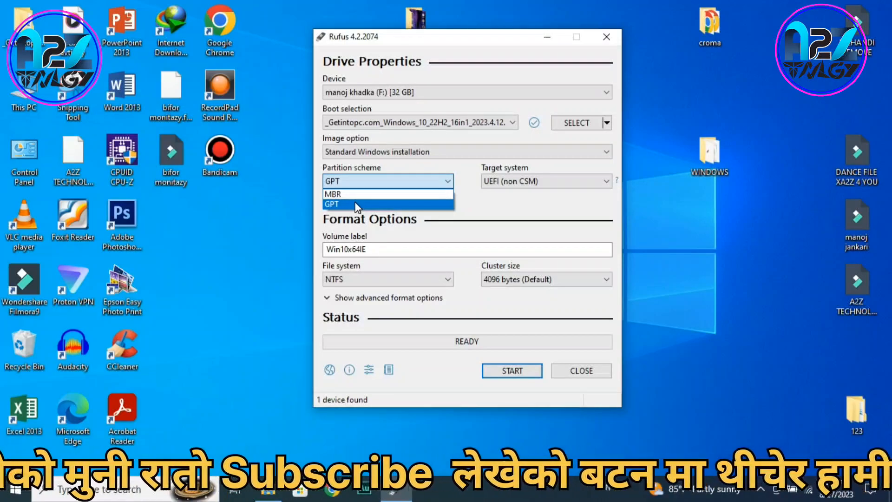
click(355, 204)
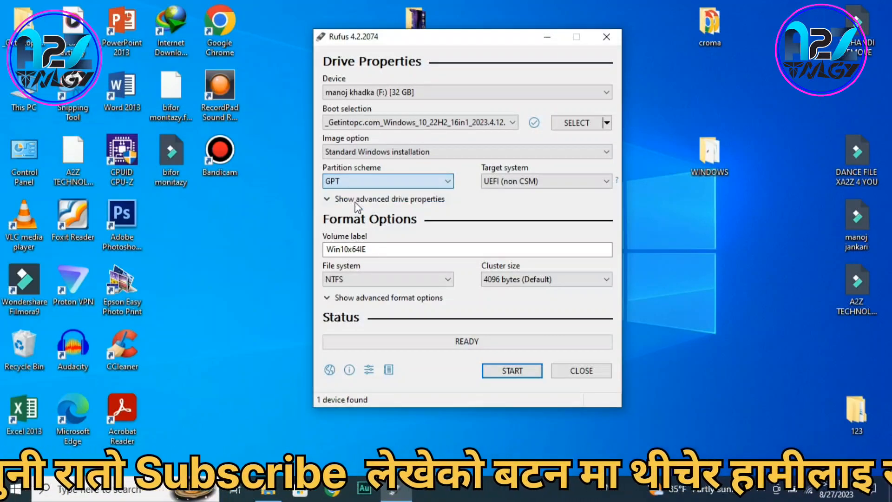
click(517, 370)
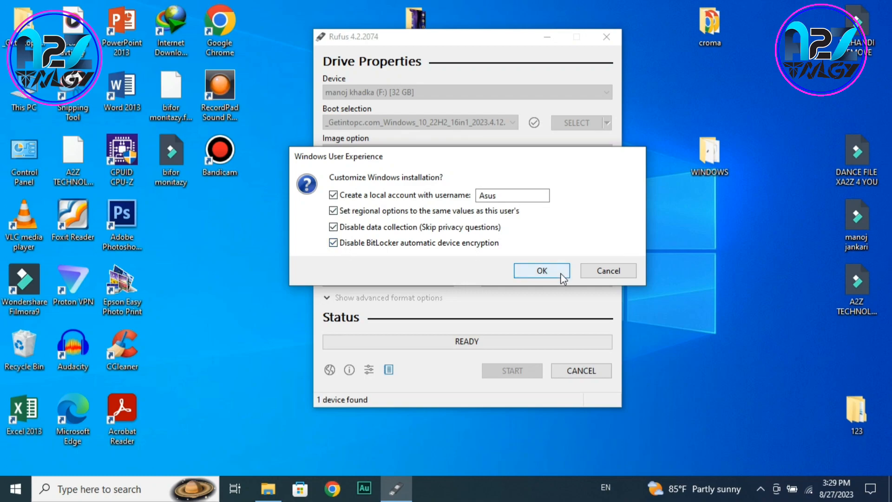
click(548, 272)
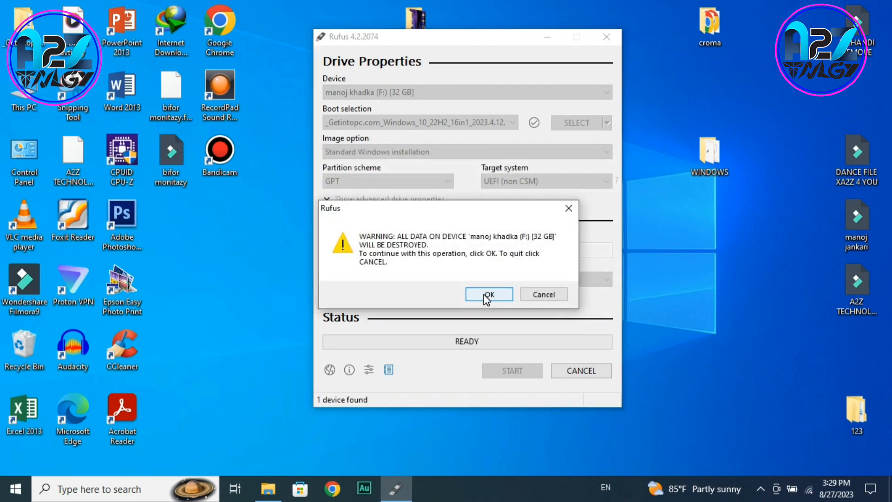
click(490, 295)
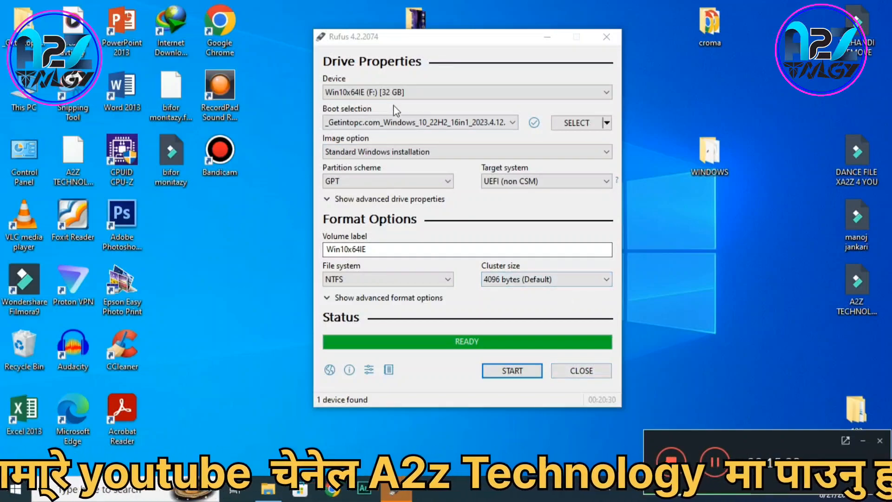
click(589, 372)
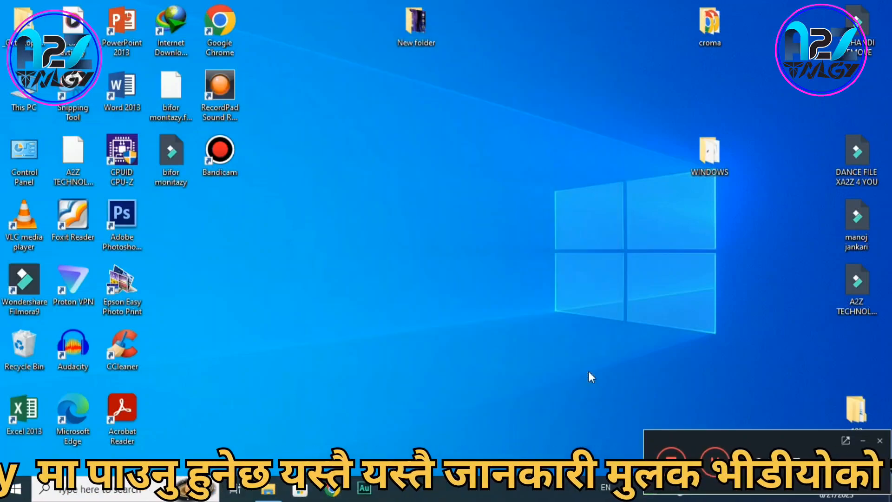
Inspect the Windows setup files on the Win10x64IE (F:) drive from This PC, closing File Explorer when finished.
double_click(28, 88)
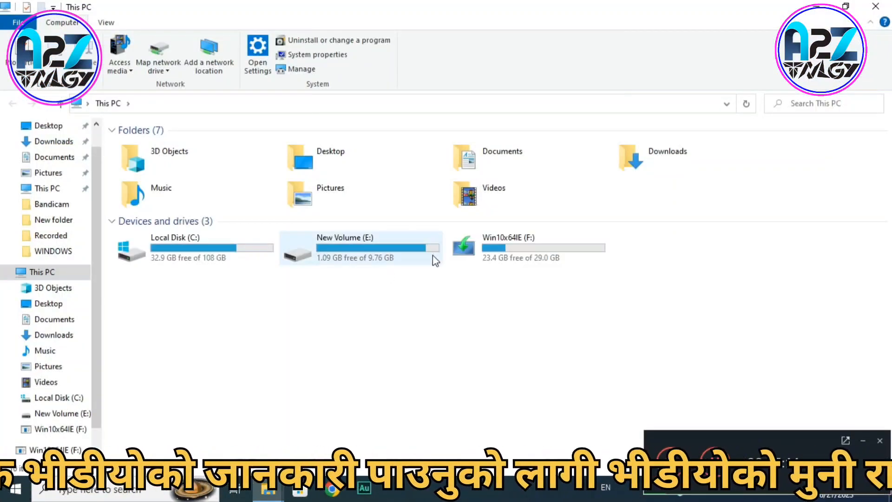
double_click(509, 250)
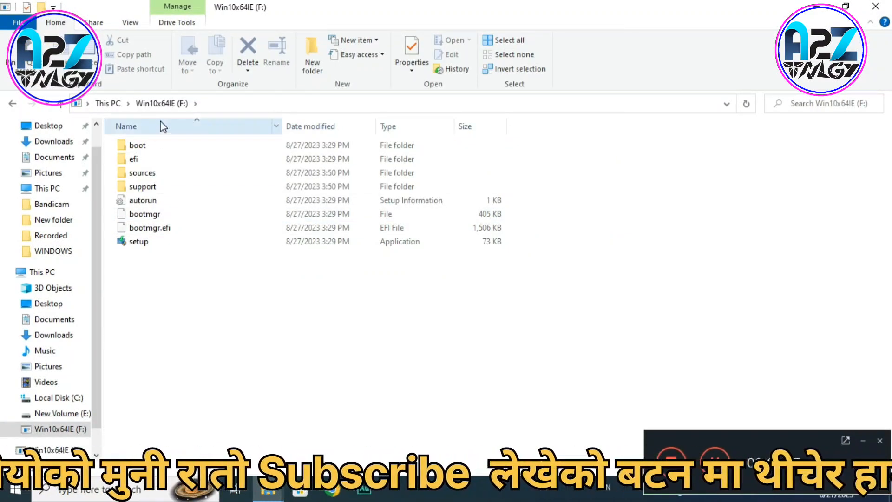
click(12, 104)
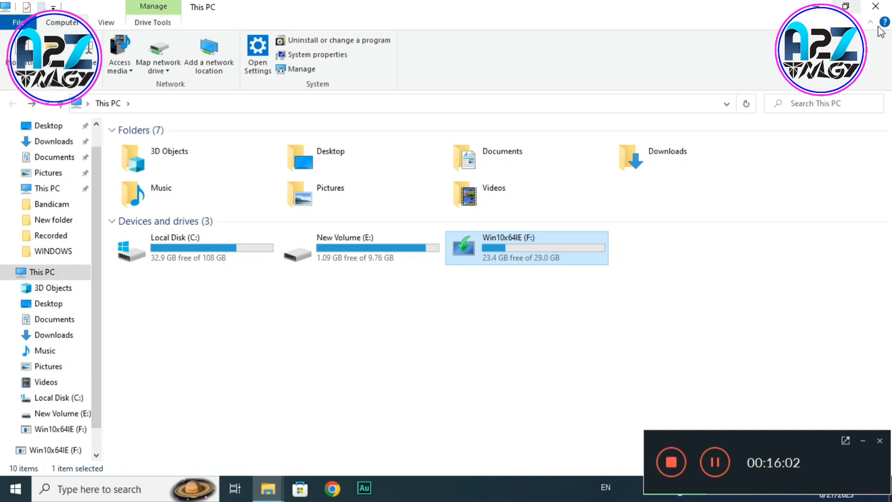
click(875, 6)
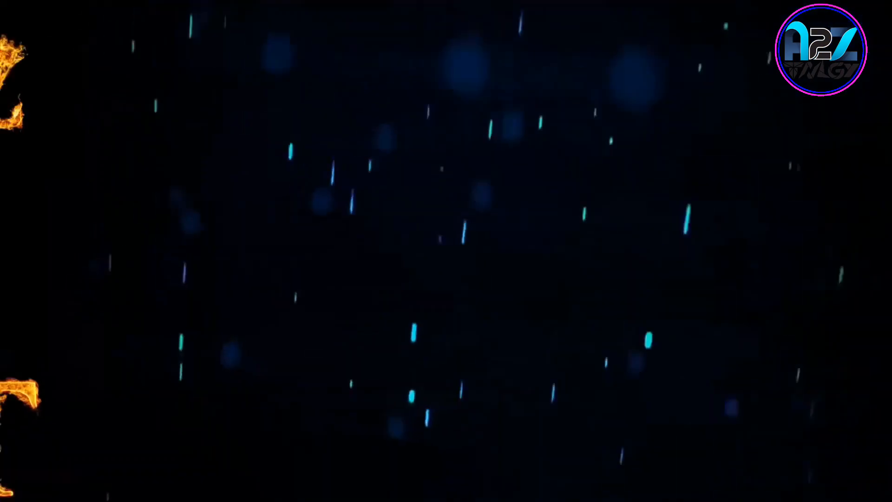